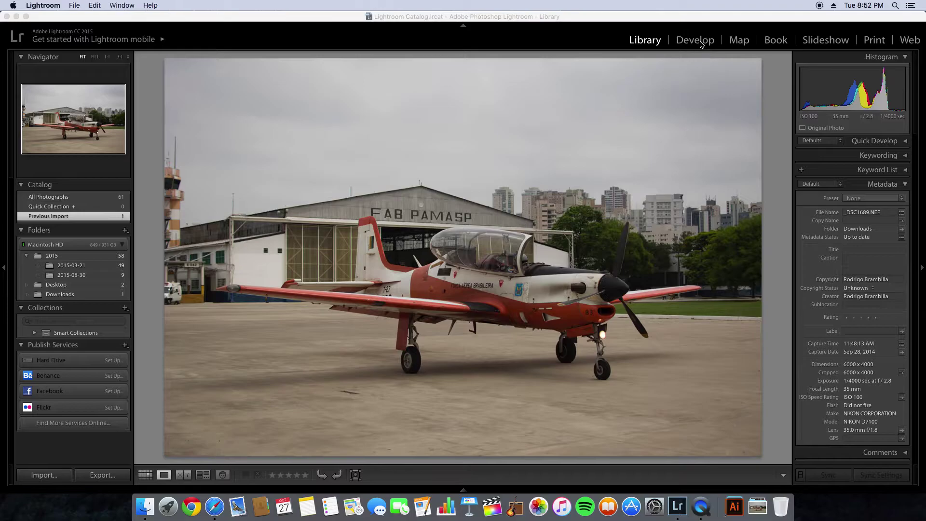
# Step: In Develop, enable lens profile corrections and remove chromatic aberration
pyautogui.click(702, 39)
pyautogui.scroll(-5, 837, 250)
pyautogui.scroll(-5, 837, 251)
pyautogui.click(837, 246)
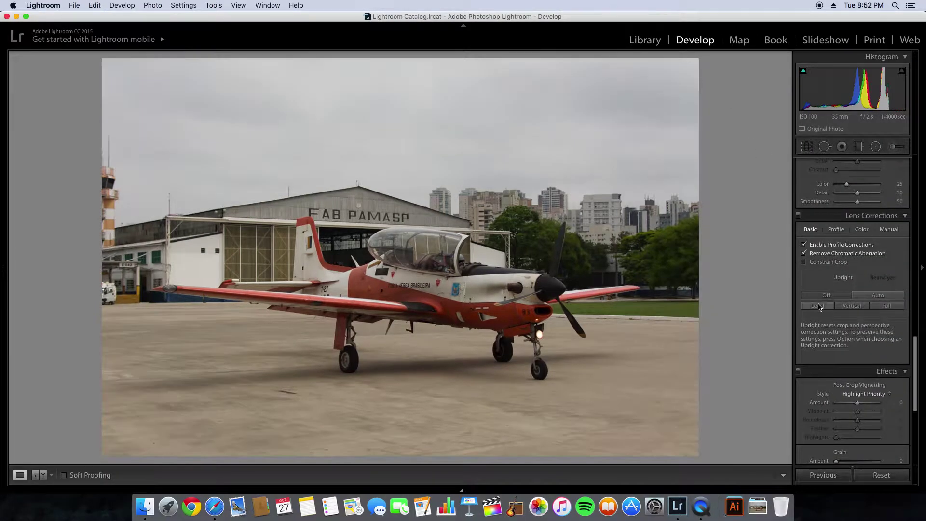
# Step: Crop tighter around the airplane, locked to the original aspect ratio
pyautogui.click(807, 146)
pyautogui.click(875, 179)
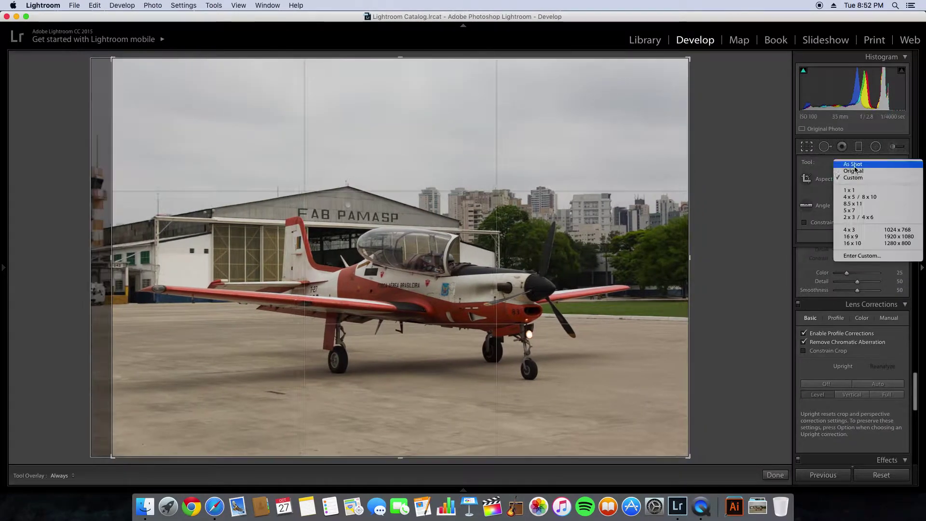
pyautogui.moveTo(676, 248); pyautogui.dragTo(665, 250)
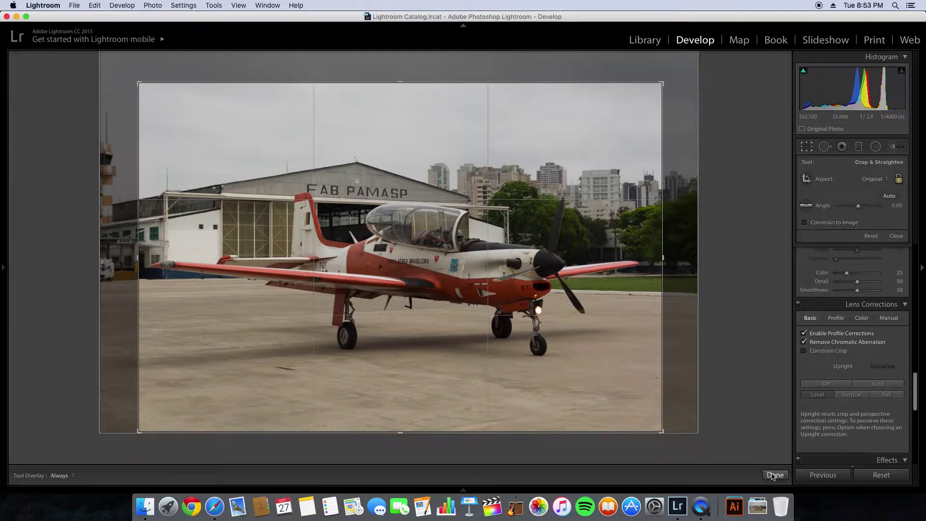
pyautogui.click(824, 147)
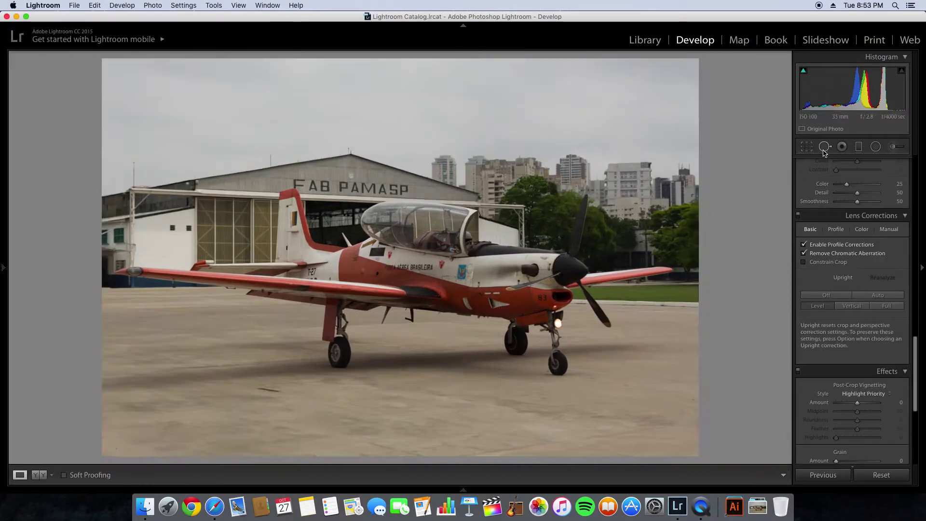
# Step: Check the photo for dust spots using the edge-map visualization
pyautogui.click(824, 147)
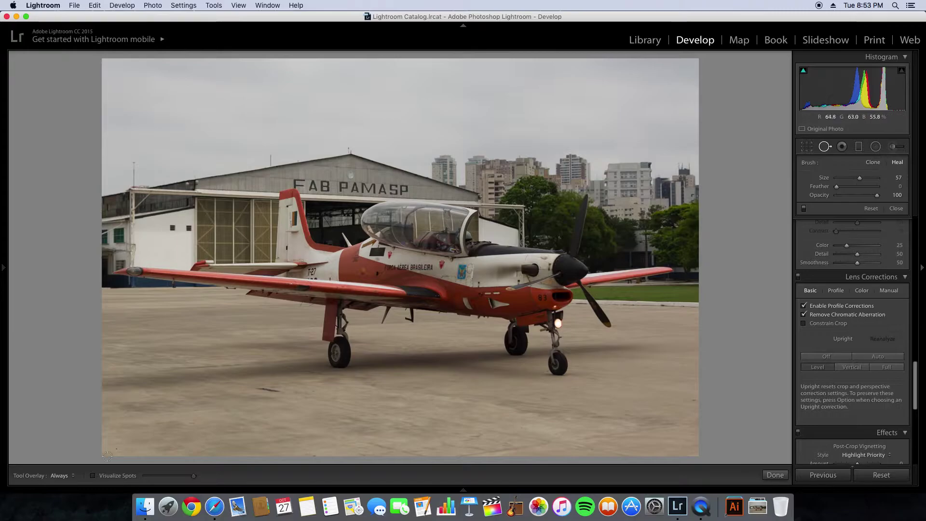
pyautogui.press('a')
pyautogui.click(775, 475)
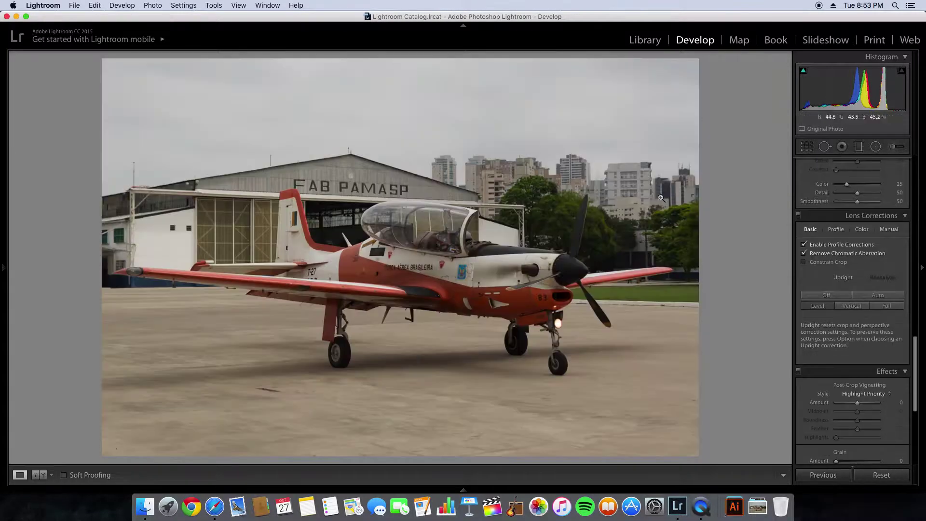
pyautogui.scroll(5, 853, 289)
pyautogui.scroll(5, 853, 241)
# Step: Set white balance to Cloudy and lift the highlights and shadows
pyautogui.click(876, 192)
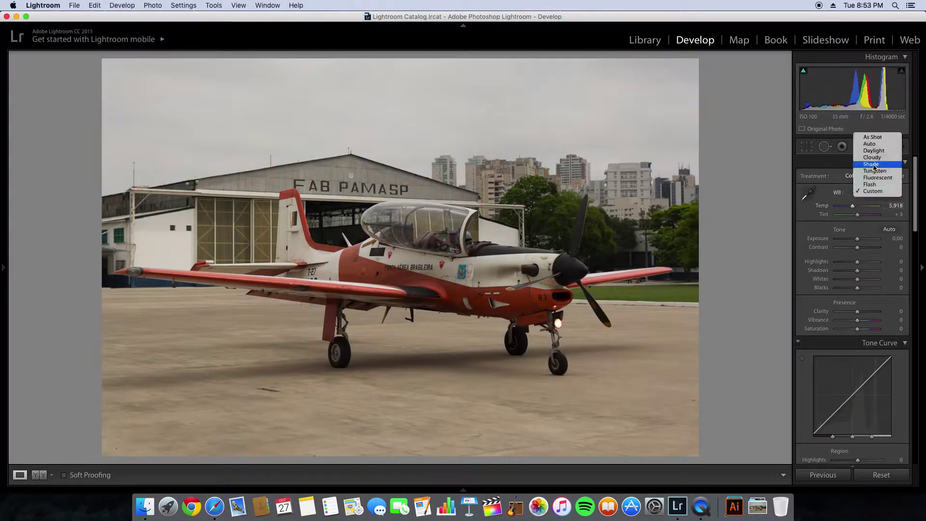
pyautogui.click(875, 202)
pyautogui.click(876, 193)
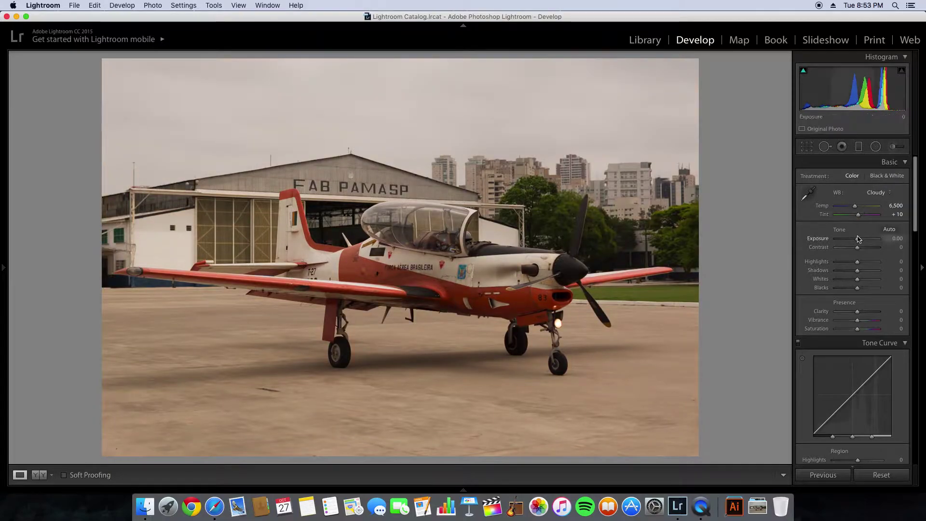
pyautogui.moveTo(857, 261); pyautogui.dragTo(855, 288)
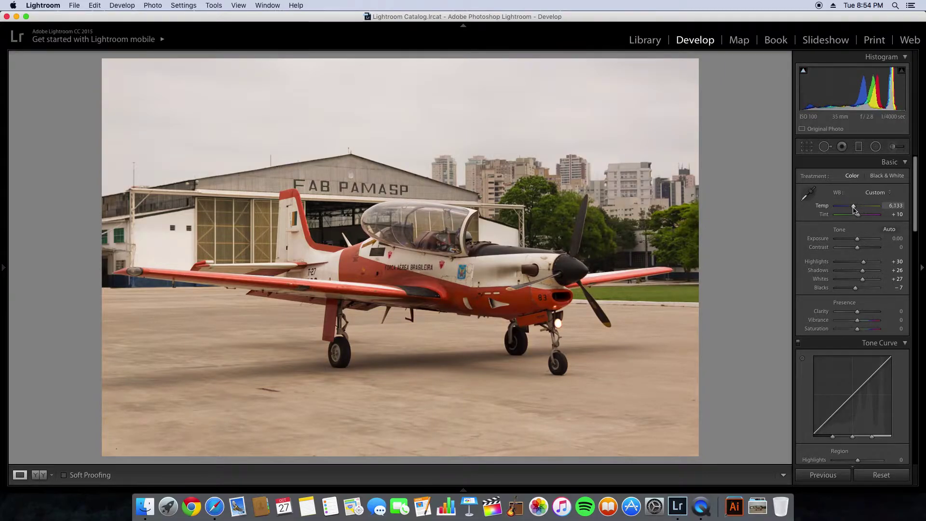
# Step: Apply sharpening with Masking raised to 72
pyautogui.scroll(-5, 849, 232)
pyautogui.scroll(-5, 839, 290)
pyautogui.scroll(-5, 828, 337)
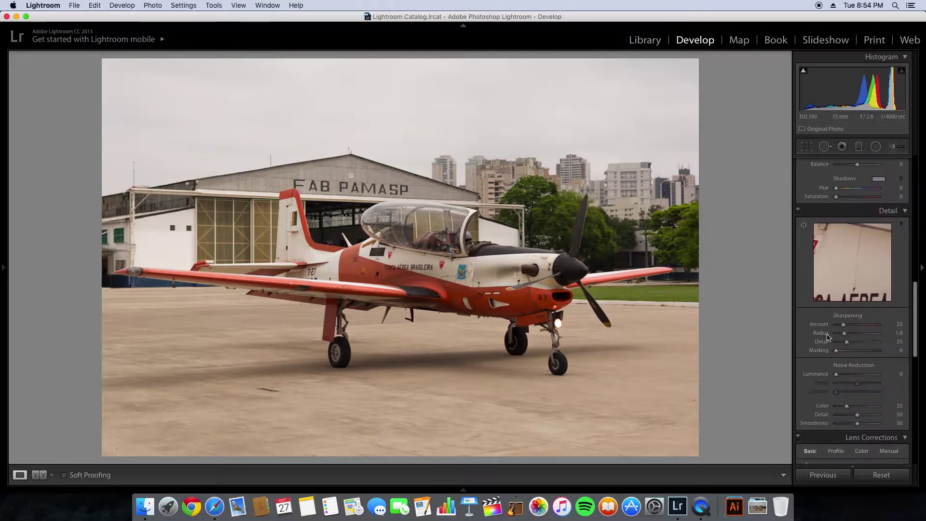
pyautogui.moveTo(836, 350); pyautogui.dragTo(866, 351)
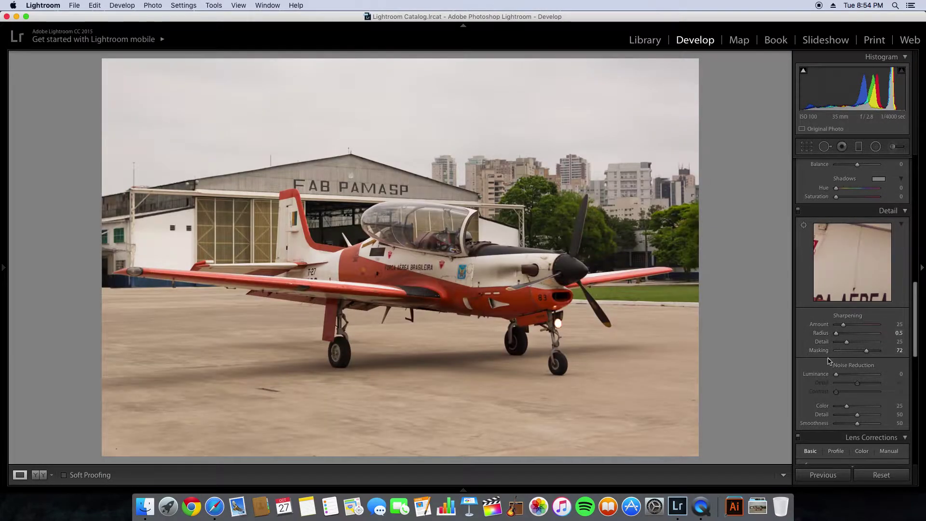
pyautogui.scroll(5, 829, 361)
pyautogui.scroll(5, 828, 361)
pyautogui.rightClick(453, 224)
# Step: Edit the photo in Photoshop and apply Dfine 2 noise reduction with its automatic profile
pyautogui.click(604, 294)
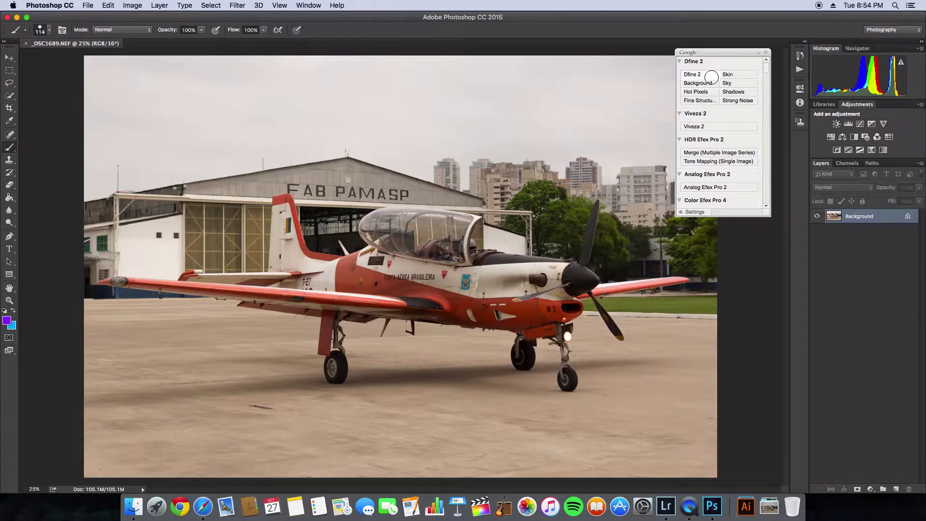
pyautogui.click(712, 77)
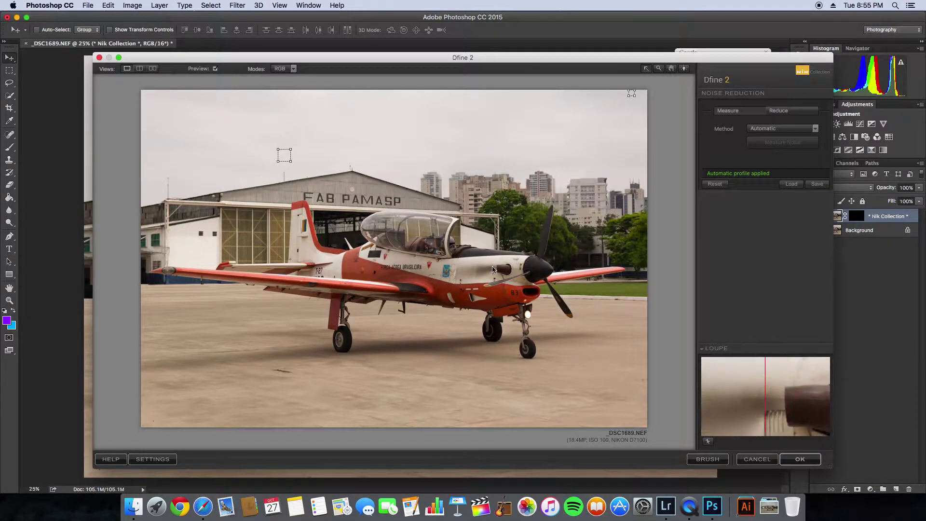
pyautogui.press('Return')
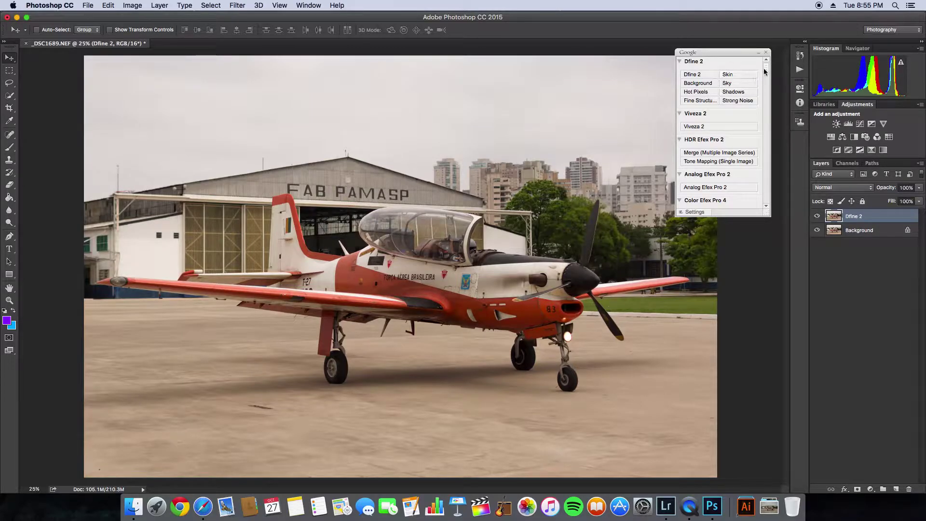
# Step: Apply Viveza 2 with slightly raised global brightness and contrast as a new layer
pyautogui.click(726, 126)
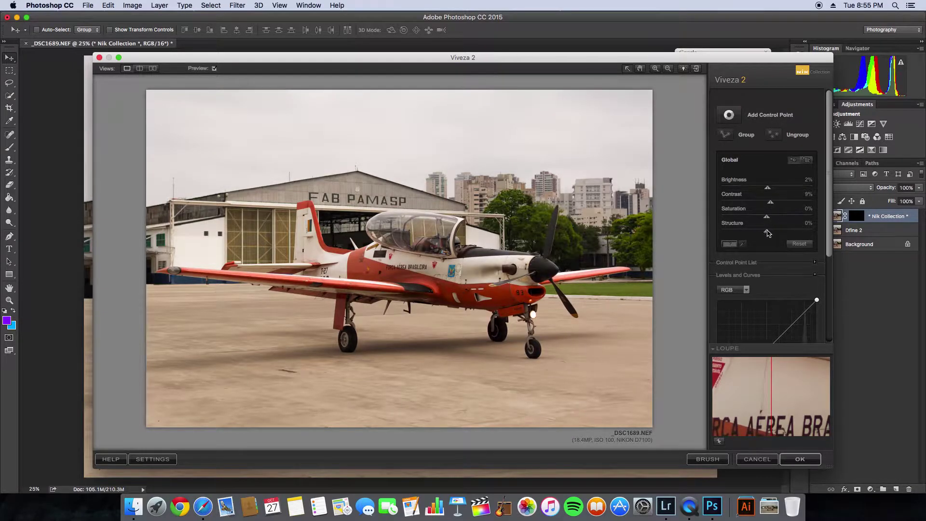
pyautogui.click(801, 459)
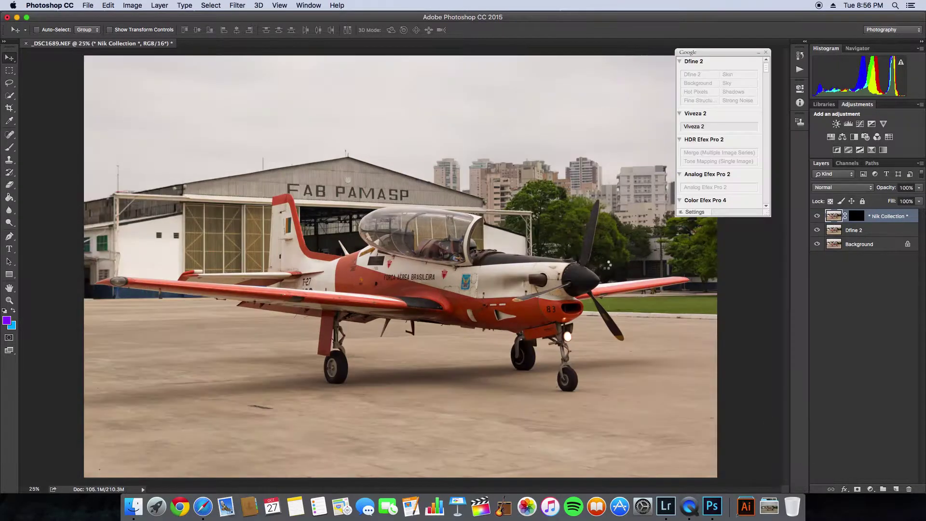
# Step: Open Color Efex Pro 4 on Pro Contrast and place a control point in the sky
pyautogui.click(719, 182)
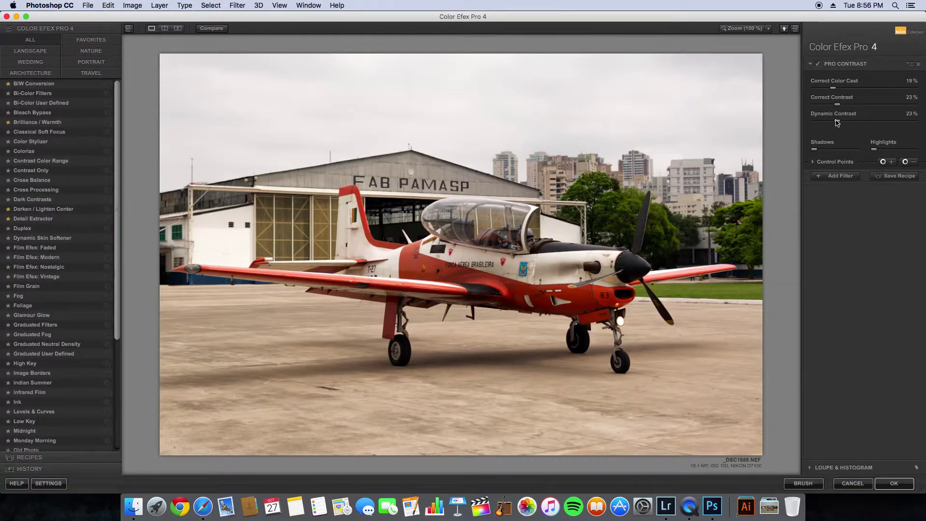
pyautogui.click(816, 161)
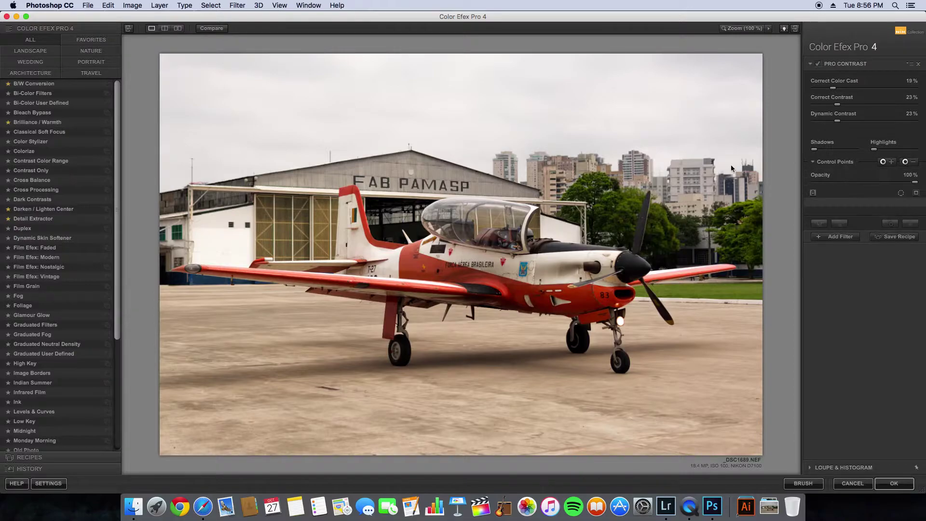
pyautogui.click(883, 162)
pyautogui.click(586, 101)
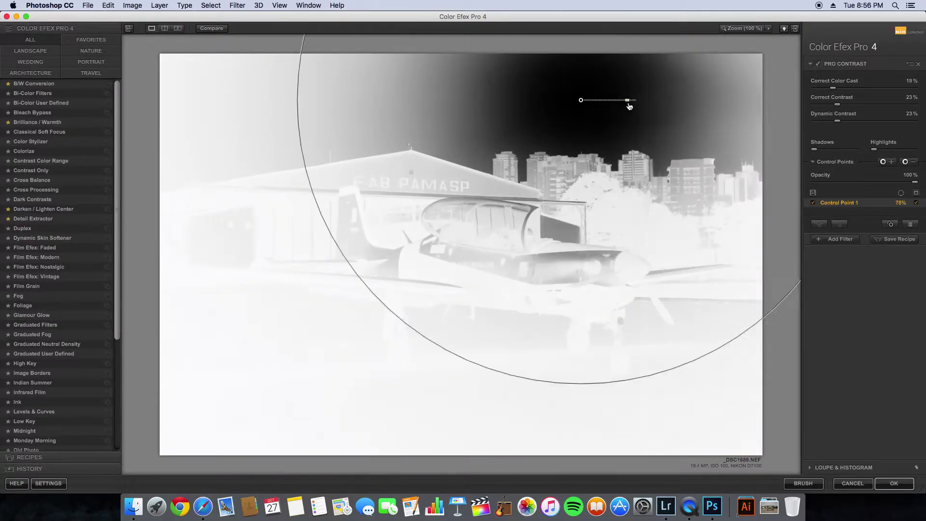
pyautogui.moveTo(598, 97); pyautogui.dragTo(473, 97)
# Step: Add three Pro Contrast control points on the plane and near its tail
pyautogui.click(891, 161)
pyautogui.click(499, 260)
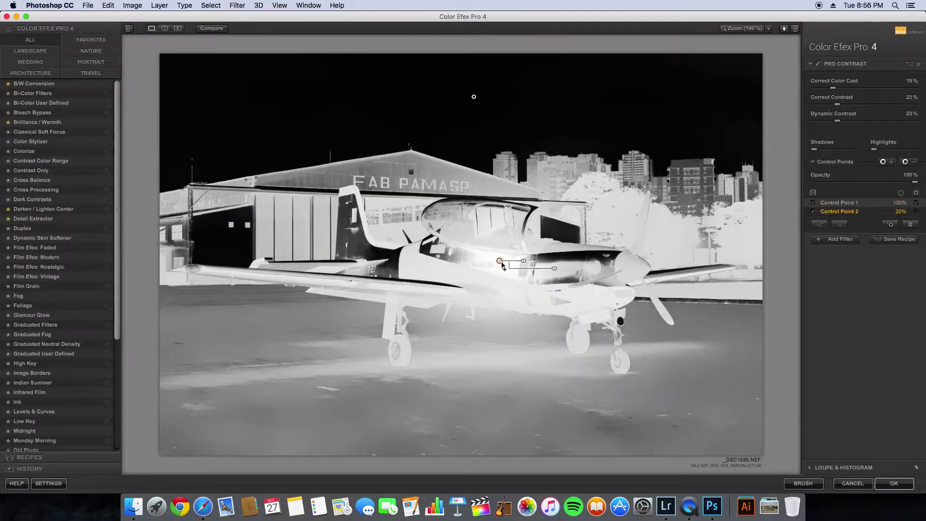
pyautogui.click(892, 161)
pyautogui.click(587, 258)
pyautogui.click(892, 161)
pyautogui.click(368, 255)
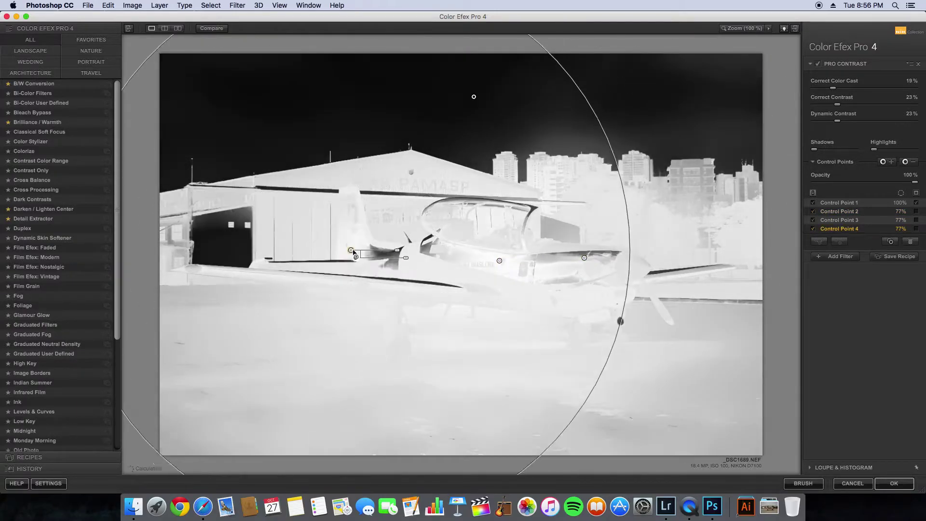
# Step: Add sky control points above the hangar, nine in total, then add an empty second filter
pyautogui.click(883, 162)
pyautogui.click(559, 140)
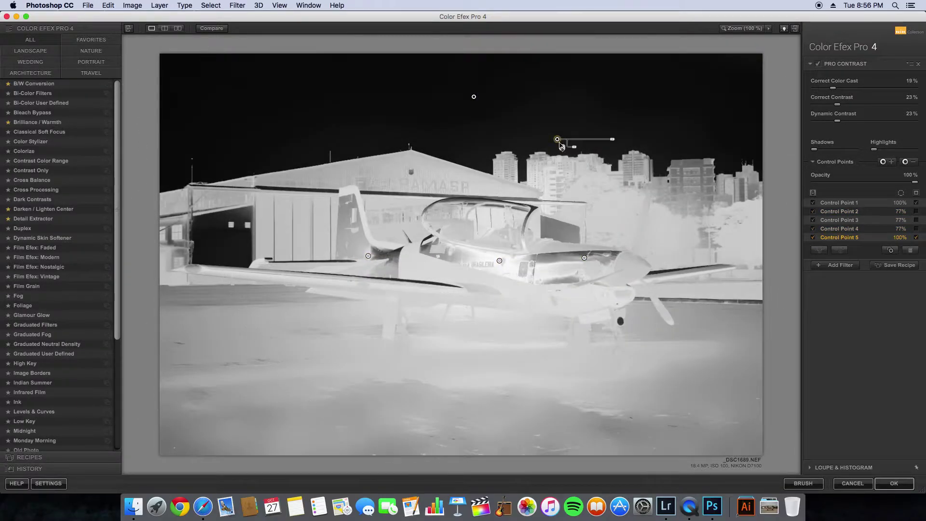
pyautogui.moveTo(612, 140)
pyautogui.mouseDown()
pyautogui.moveTo(598, 140)
pyautogui.moveTo(711, 95)
pyautogui.moveTo(210, 127)
pyautogui.moveTo(355, 111)
pyautogui.mouseUp()
pyautogui.moveTo(355, 111); pyautogui.dragTo(355, 114)
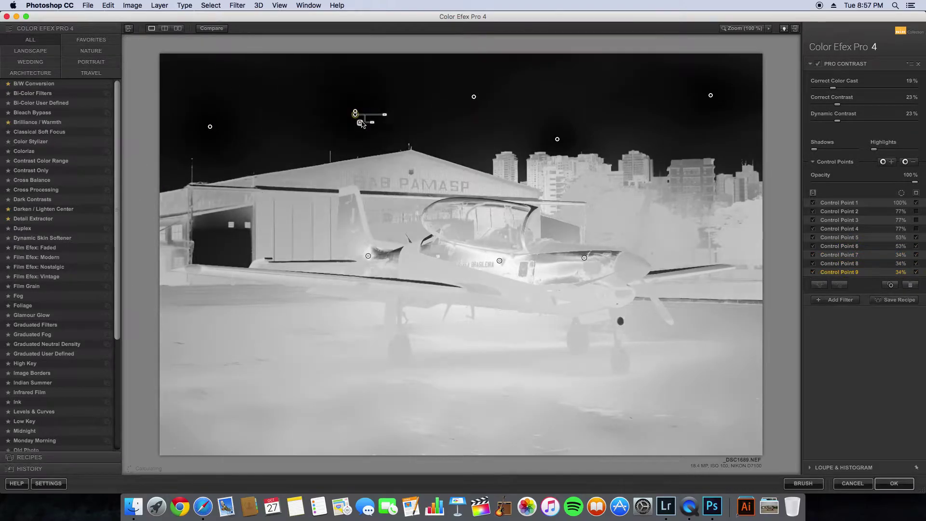
pyautogui.click(917, 193)
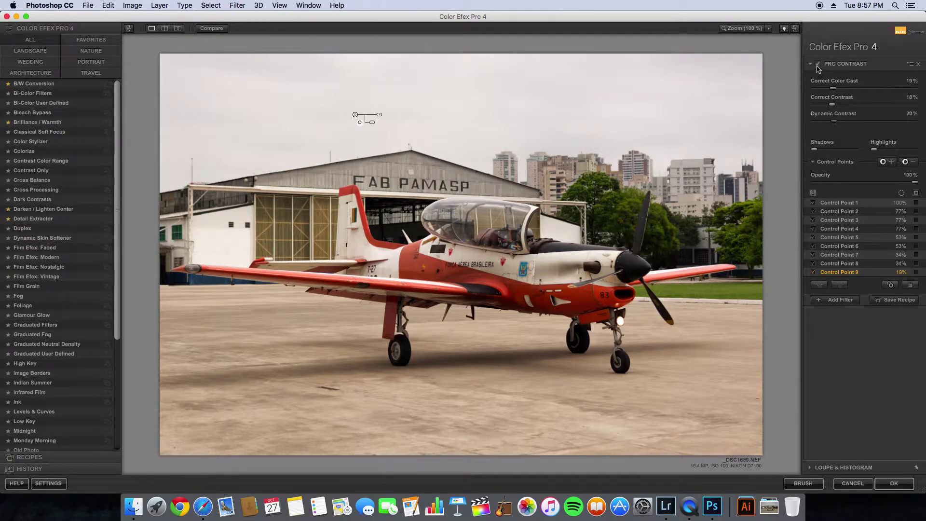
pyautogui.click(840, 300)
pyautogui.click(91, 39)
# Step: Apply Bleach Bypass with lowered Contrast and Local Contrast
pyautogui.click(30, 39)
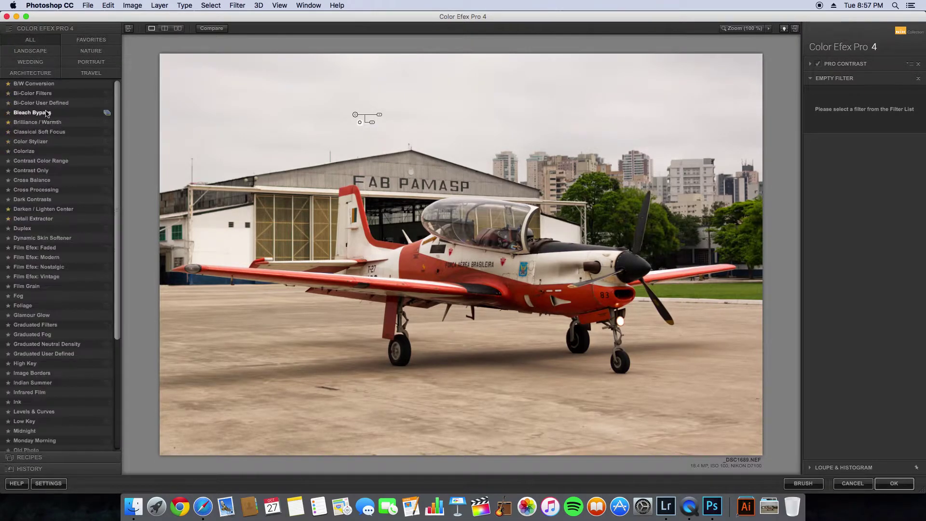
pyautogui.click(32, 112)
pyautogui.moveTo(864, 136); pyautogui.dragTo(815, 135)
pyautogui.moveTo(865, 152)
pyautogui.mouseDown()
pyautogui.moveTo(814, 152)
pyautogui.moveTo(834, 151)
pyautogui.mouseUp()
# Step: Add Bleach Bypass control points across the sky and stack a Brilliance / Warmth filter
pyautogui.click(906, 193)
pyautogui.click(562, 94)
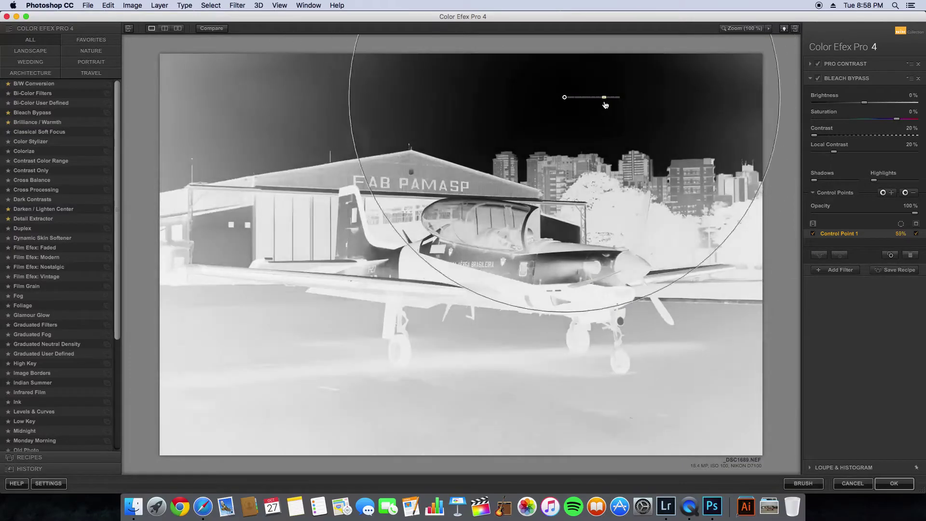
pyautogui.moveTo(589, 93)
pyautogui.mouseDown()
pyautogui.moveTo(683, 95)
pyautogui.moveTo(204, 105)
pyautogui.mouseUp()
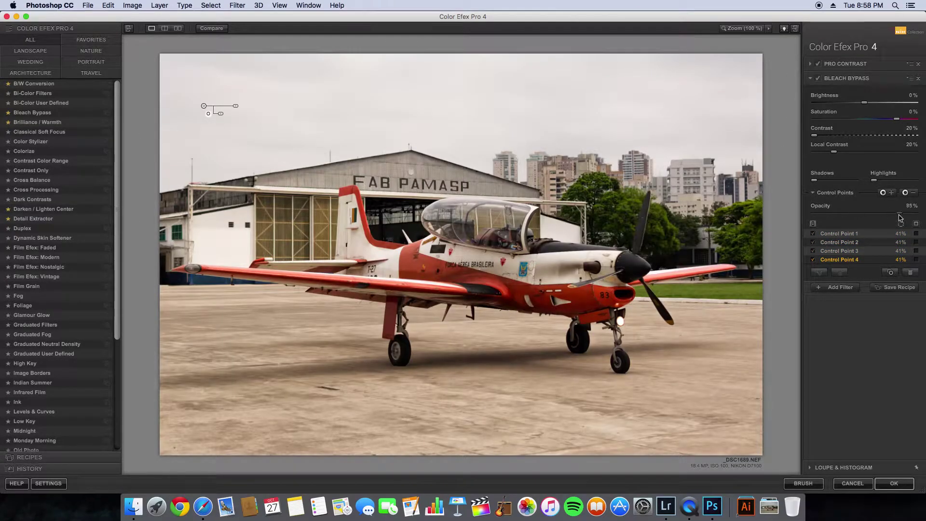
pyautogui.click(835, 287)
pyautogui.click(37, 122)
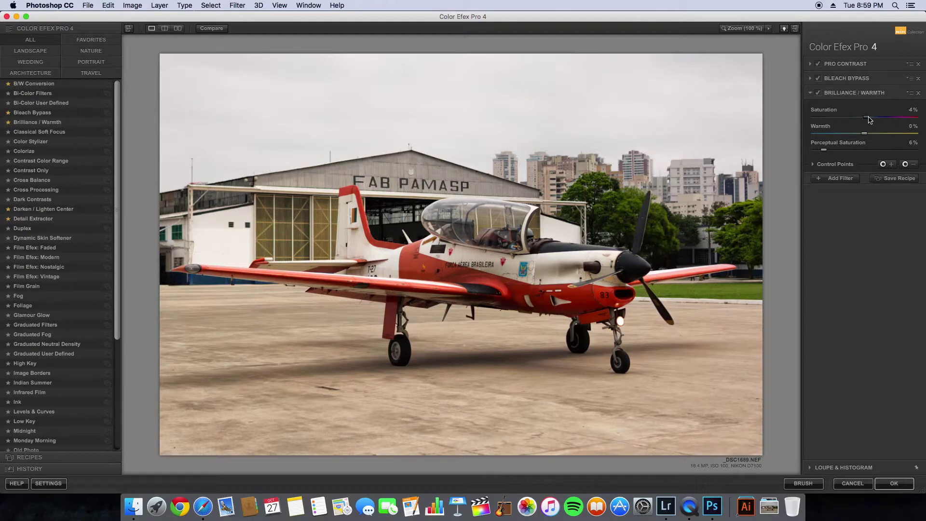
# Step: Add Darken / Lighten Center and a 14% Detail Extractor with a control point on the hangar
pyautogui.click(43, 209)
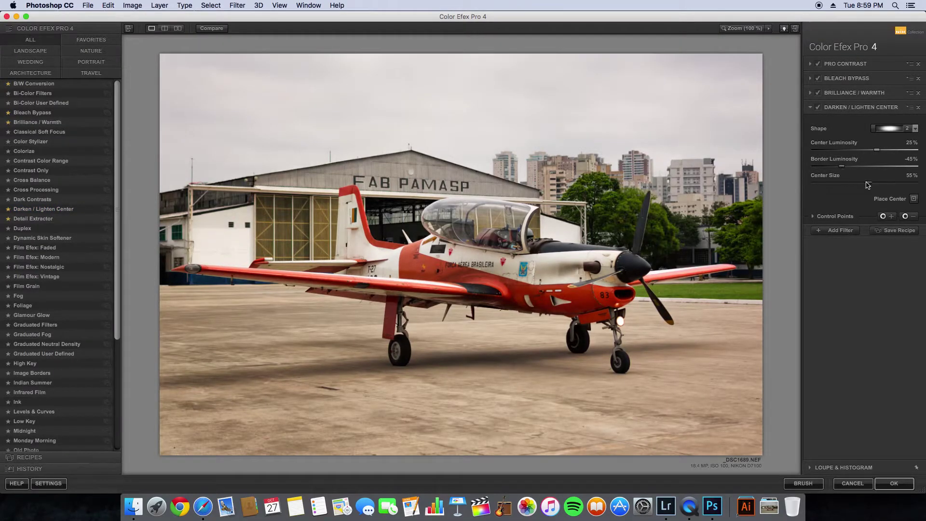
pyautogui.click(33, 219)
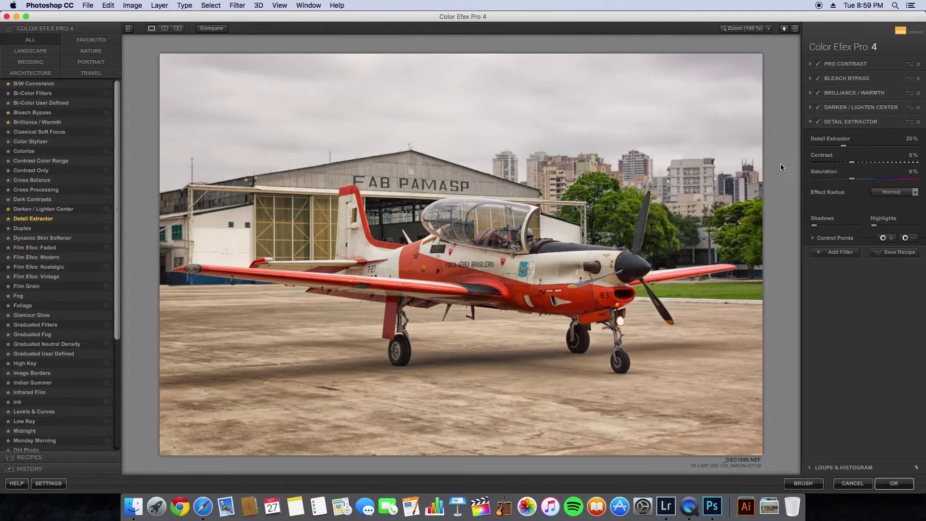
pyautogui.moveTo(843, 146); pyautogui.dragTo(820, 148)
pyautogui.click(643, 115)
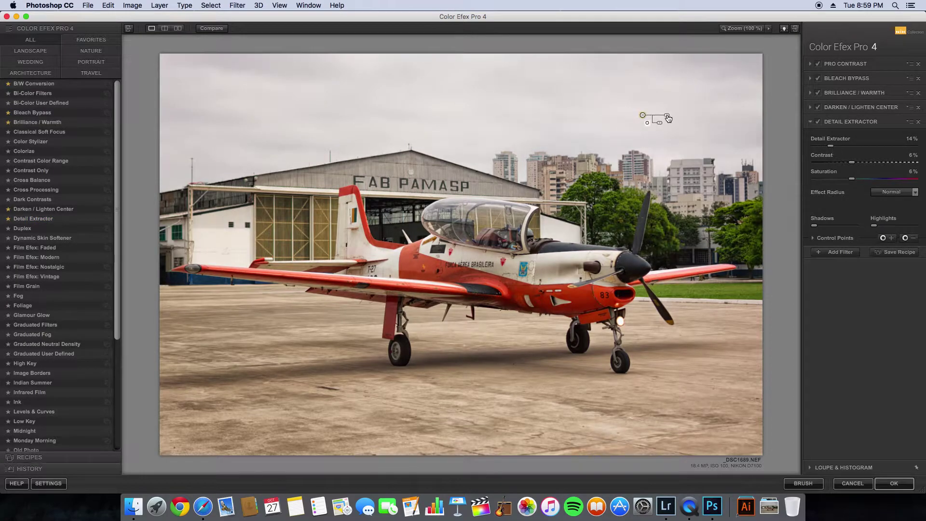
pyautogui.moveTo(643, 115); pyautogui.dragTo(198, 199)
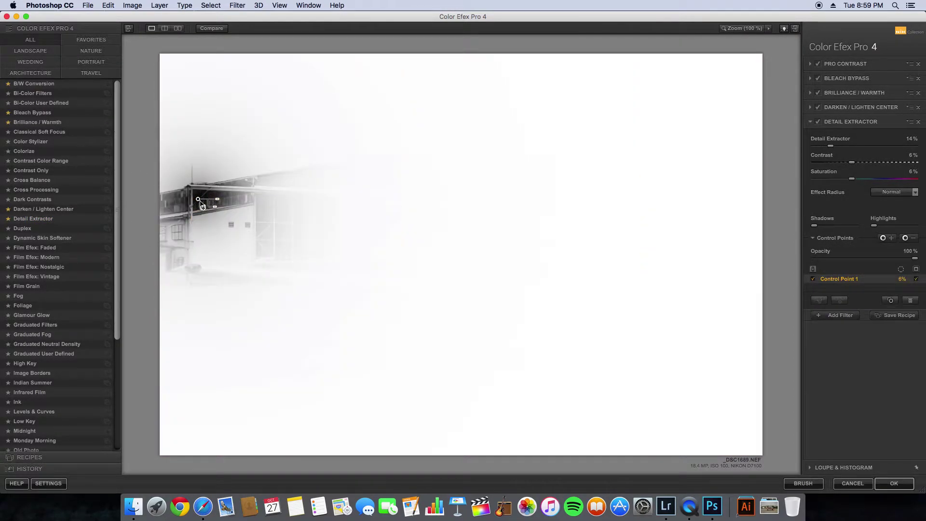
pyautogui.click(283, 191)
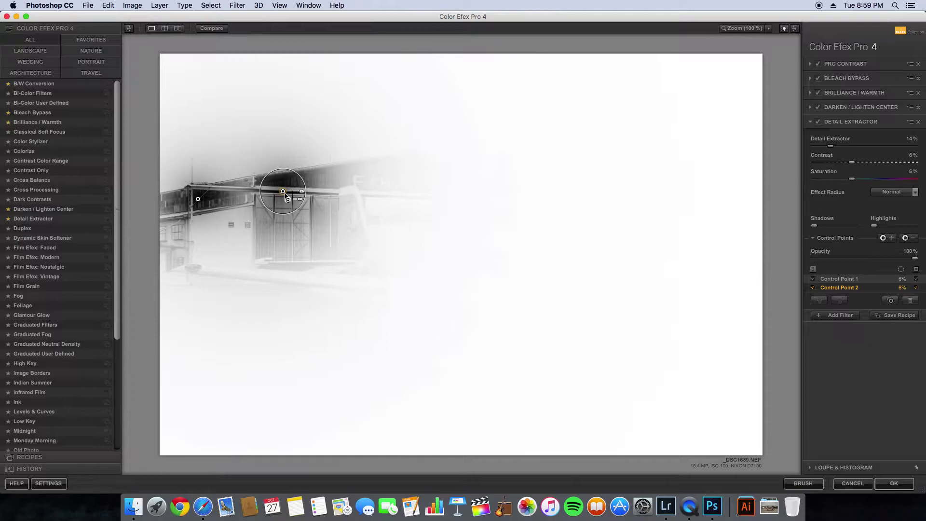
# Step: Add Detail Extractor control points on hangar and trees at 17% strength, 39% opacity, plus an empty filter
pyautogui.click(406, 164)
pyautogui.click(599, 215)
pyautogui.click(592, 181)
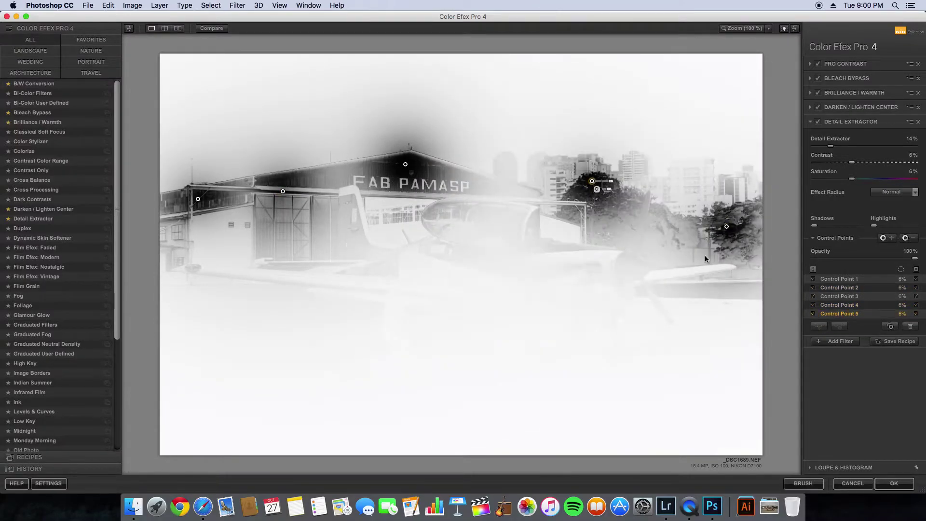
pyautogui.moveTo(823, 147); pyautogui.dragTo(831, 149)
pyautogui.moveTo(914, 262); pyautogui.dragTo(858, 258)
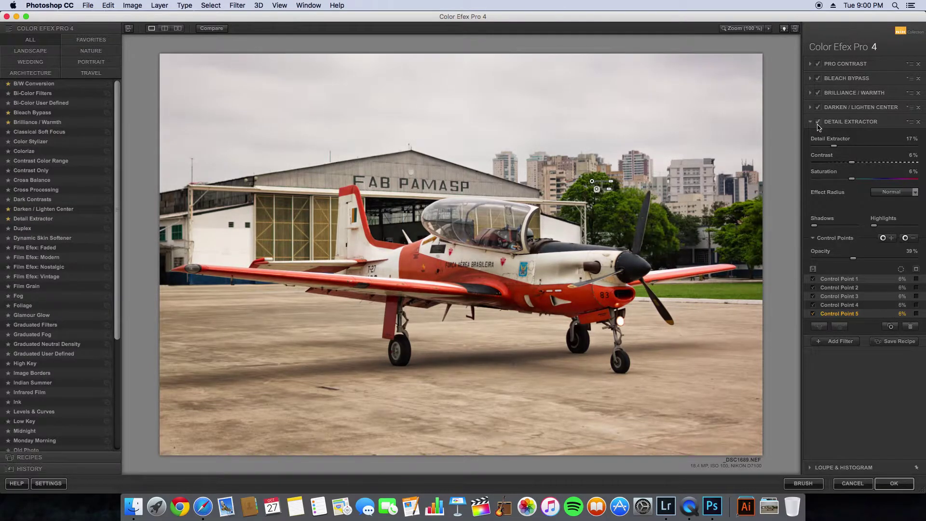
pyautogui.click(841, 341)
pyautogui.click(29, 63)
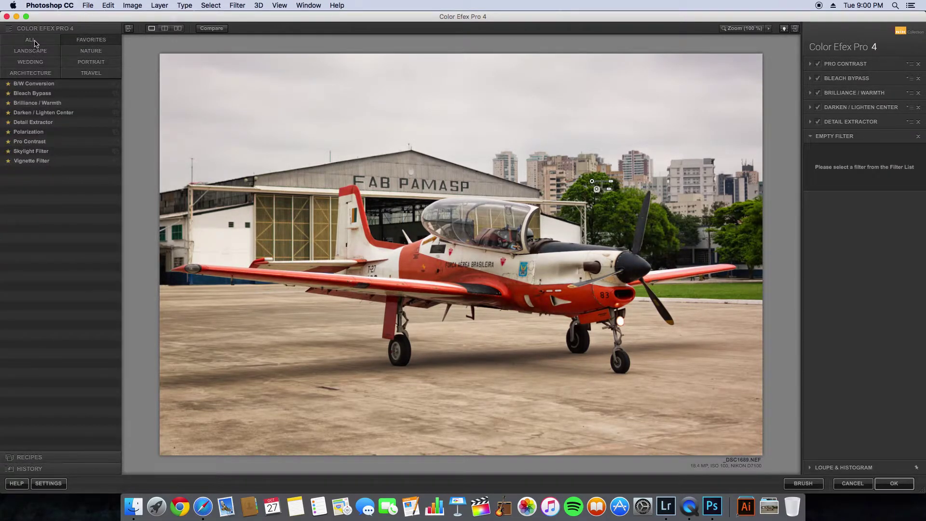
# Step: Add the Foliage filter using Method 3
pyautogui.click(30, 39)
pyautogui.scroll(-2, 58, 241)
pyautogui.click(22, 286)
pyautogui.click(893, 157)
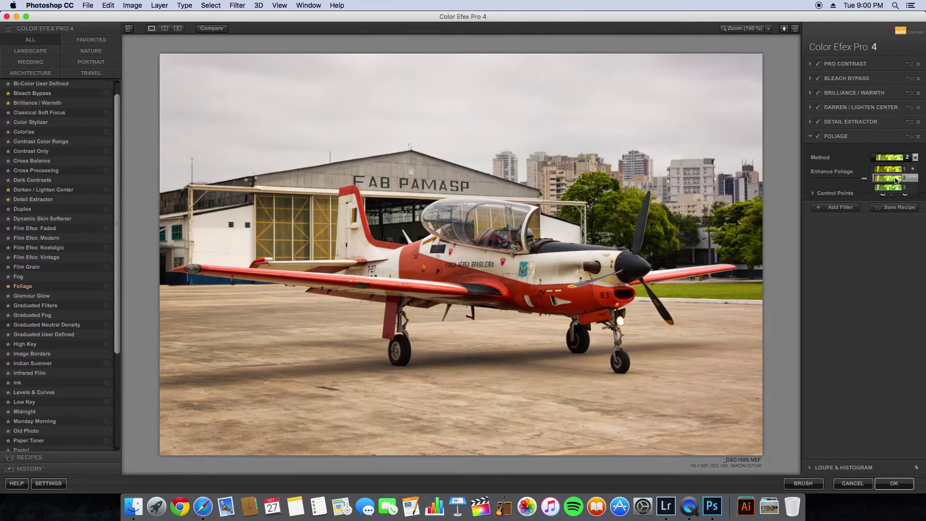
pyautogui.click(890, 188)
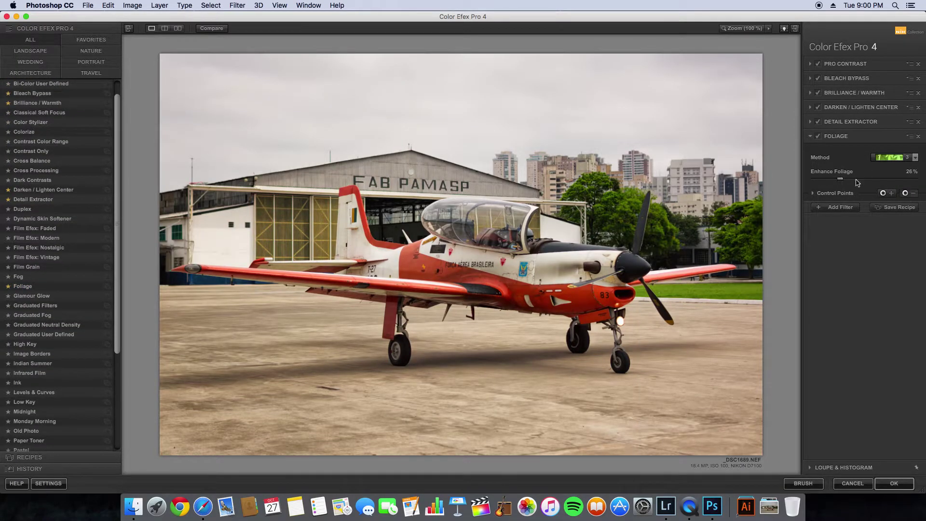
# Step: Add Foliage control points on the hangar and nose, set Enhance Foliage to 52%, then switch it off
pyautogui.click(852, 200)
pyautogui.click(254, 240)
pyautogui.moveTo(337, 240); pyautogui.dragTo(309, 240)
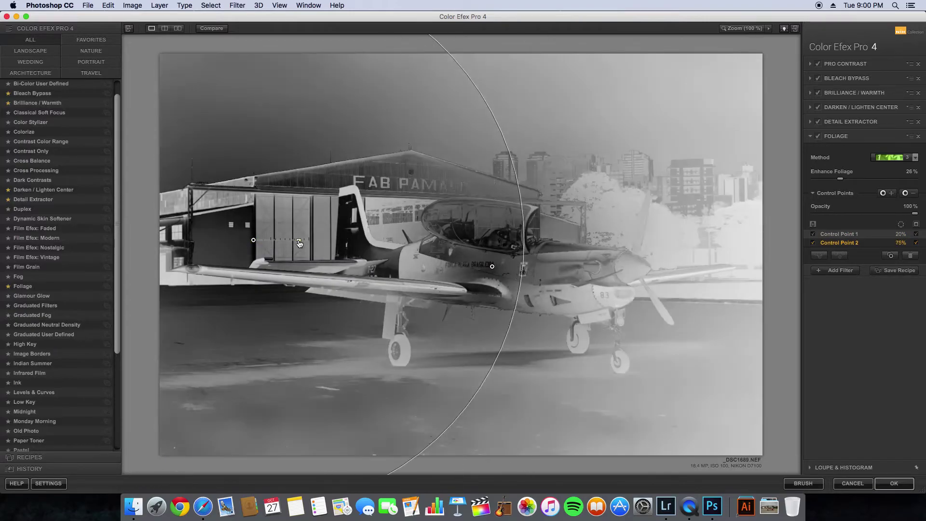
pyautogui.click(883, 193)
pyautogui.click(612, 292)
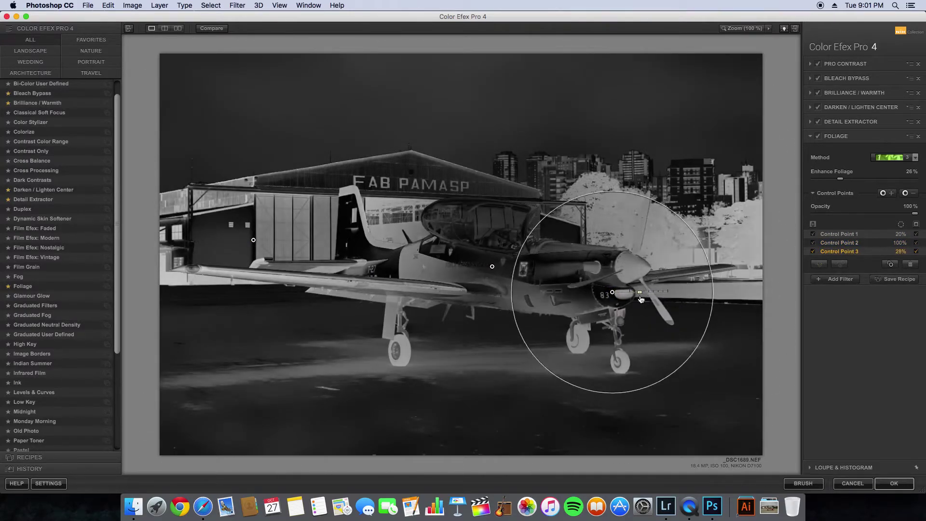
pyautogui.click(916, 225)
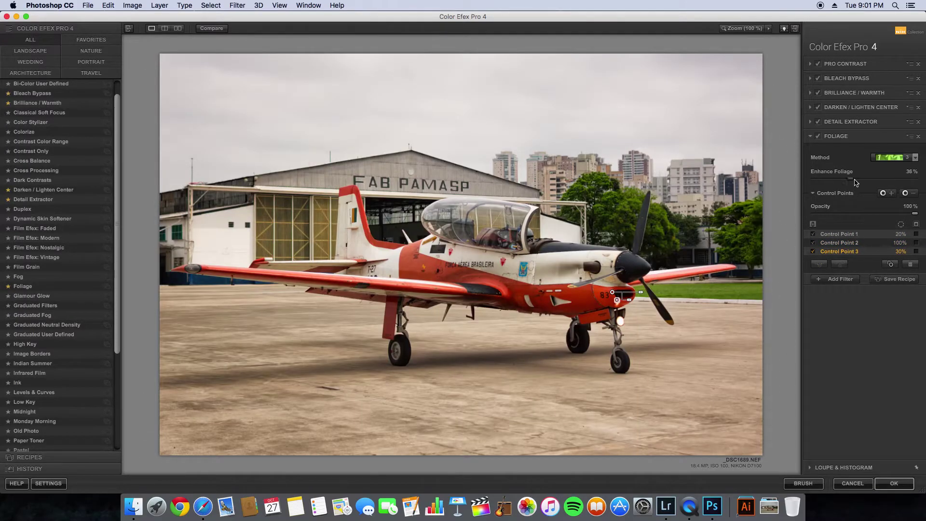
pyautogui.moveTo(855, 180); pyautogui.dragTo(866, 180)
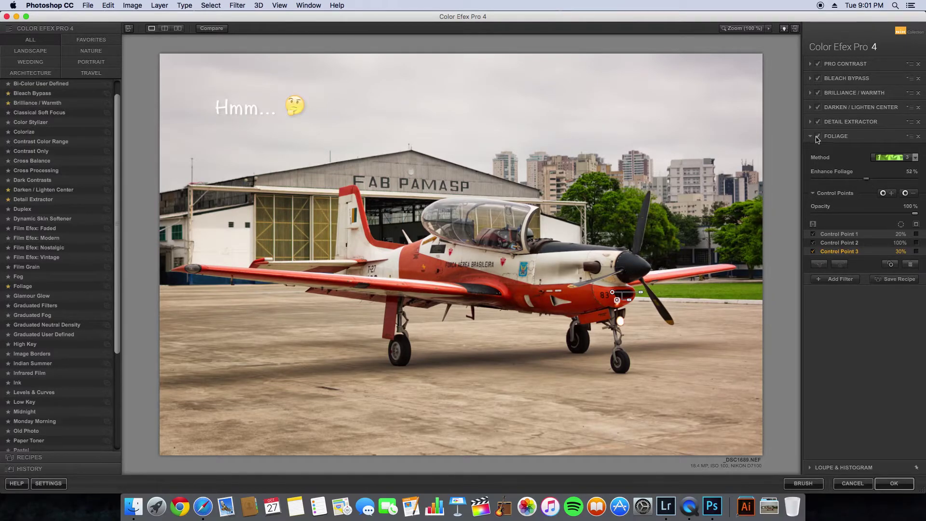
pyautogui.click(818, 136)
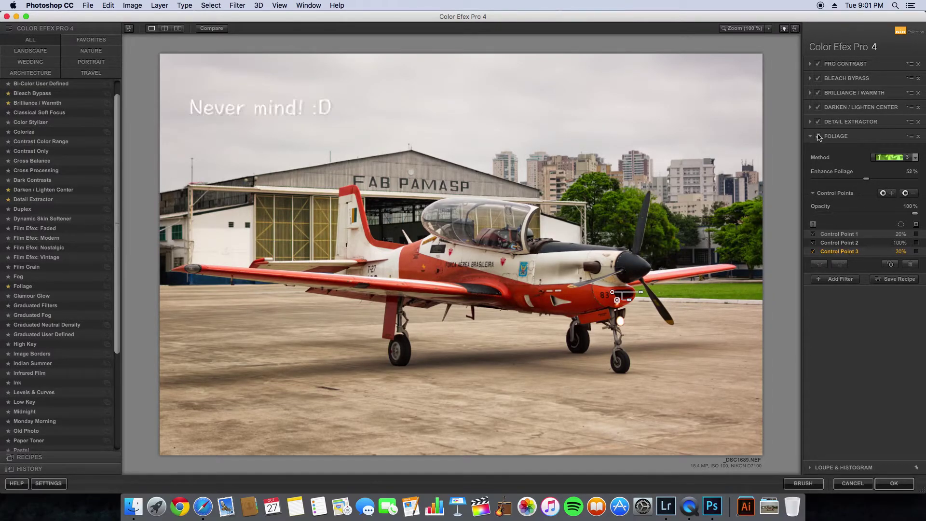
# Step: Apply the Color Efex filters, flatten the image, and create a duplicate copy
pyautogui.click(894, 483)
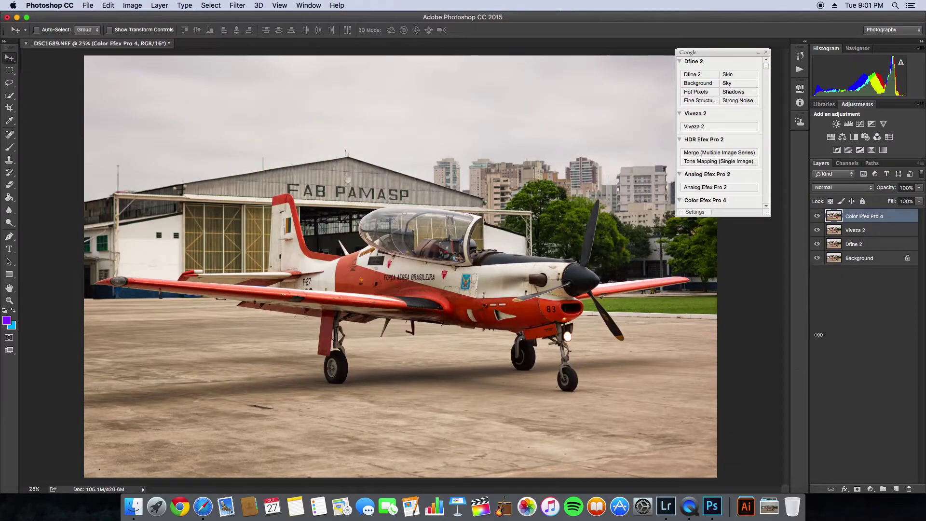
pyautogui.click(132, 6)
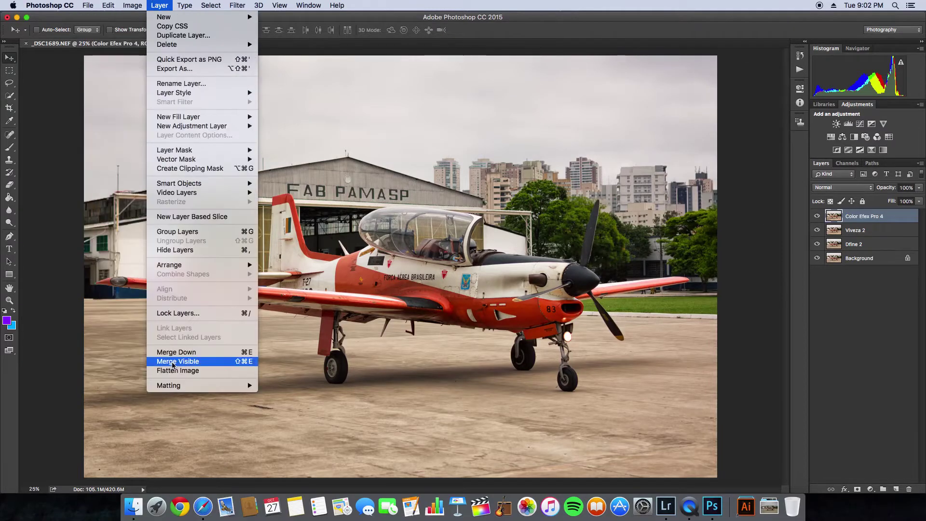
pyautogui.click(224, 367)
pyautogui.click(131, 9)
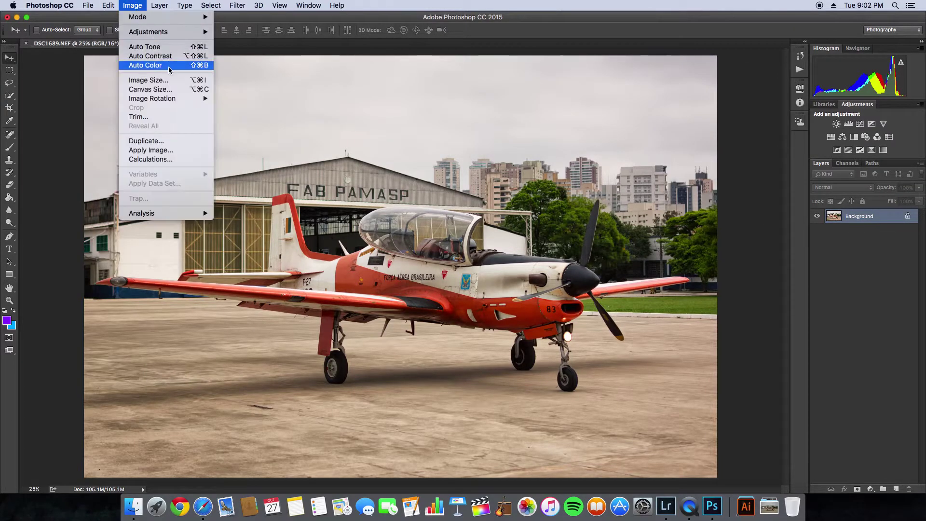
pyautogui.click(140, 136)
pyautogui.click(554, 230)
# Step: Resize the duplicate to 1620 px wide with Bicubic resampling
pyautogui.click(132, 5)
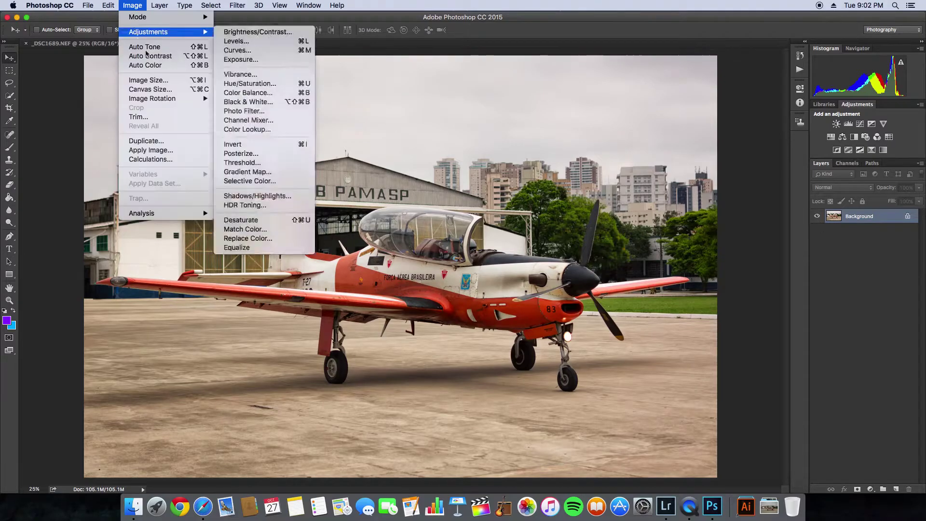
pyautogui.click(145, 78)
pyautogui.write('1620')
pyautogui.click(559, 268)
pyautogui.click(538, 284)
# Step: Apply the new image size, fit it to the window, and High Pass a duplicate layer
pyautogui.click(564, 302)
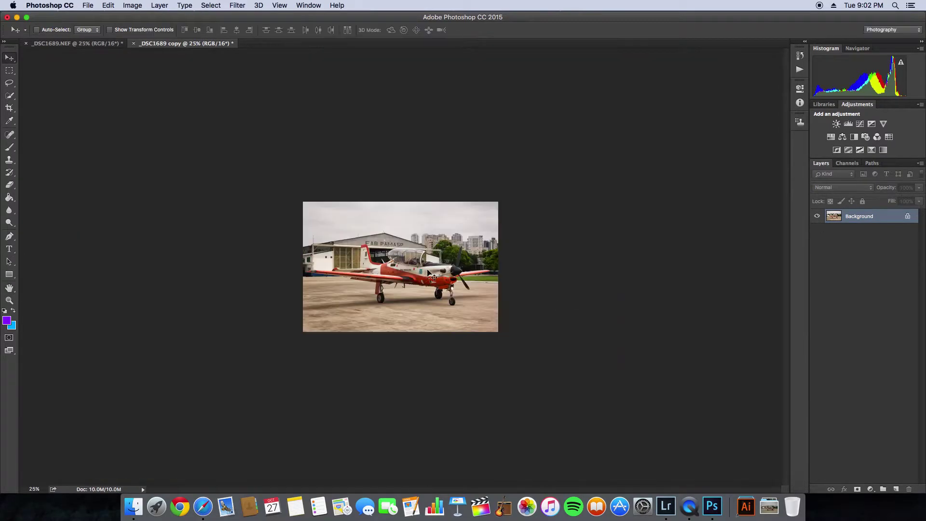
pyautogui.click(9, 300)
pyautogui.click(272, 30)
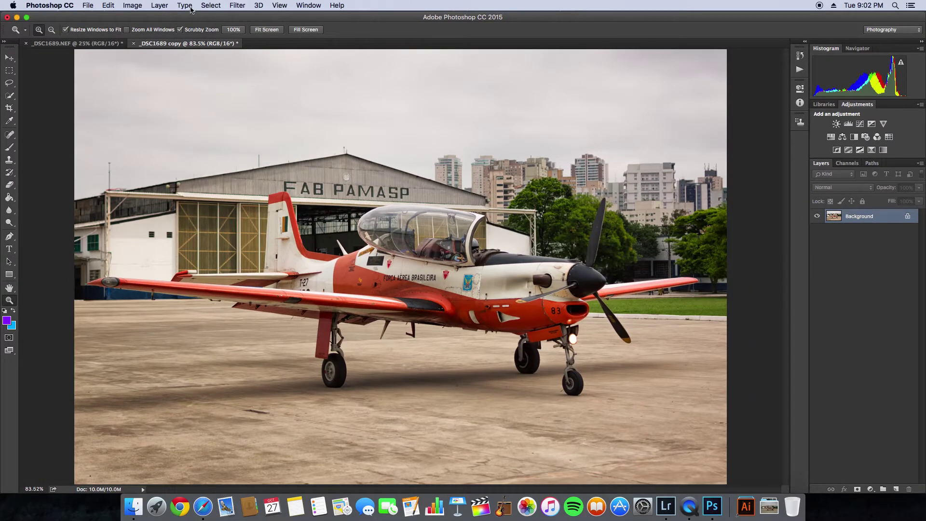
pyautogui.hotkey('ctrl', 'j')
pyautogui.click(237, 5)
pyautogui.click(371, 211)
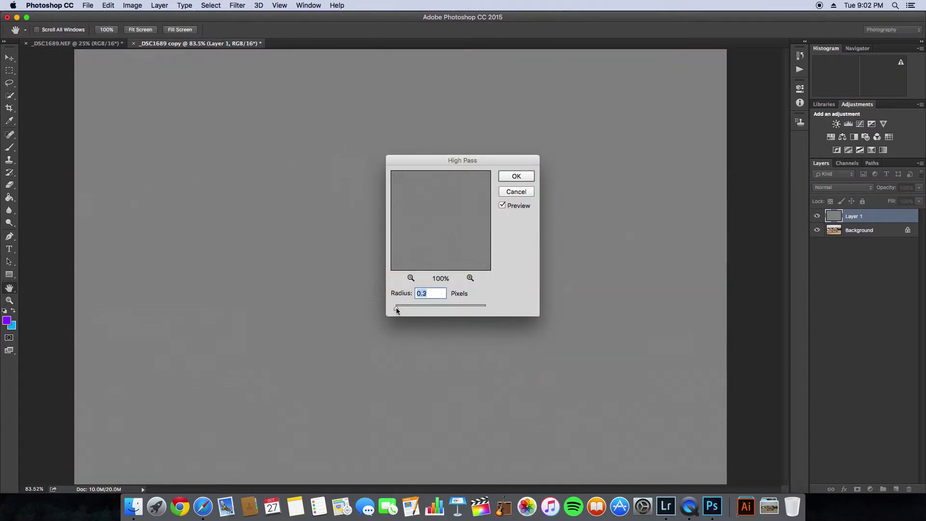
pyautogui.click(516, 176)
# Step: Set the High Pass layer to Hard Light, mask it to the airplane, and flatten
pyautogui.click(843, 188)
pyautogui.click(848, 304)
pyautogui.keyDown('alt'); pyautogui.click(857, 489); pyautogui.keyUp('alt')
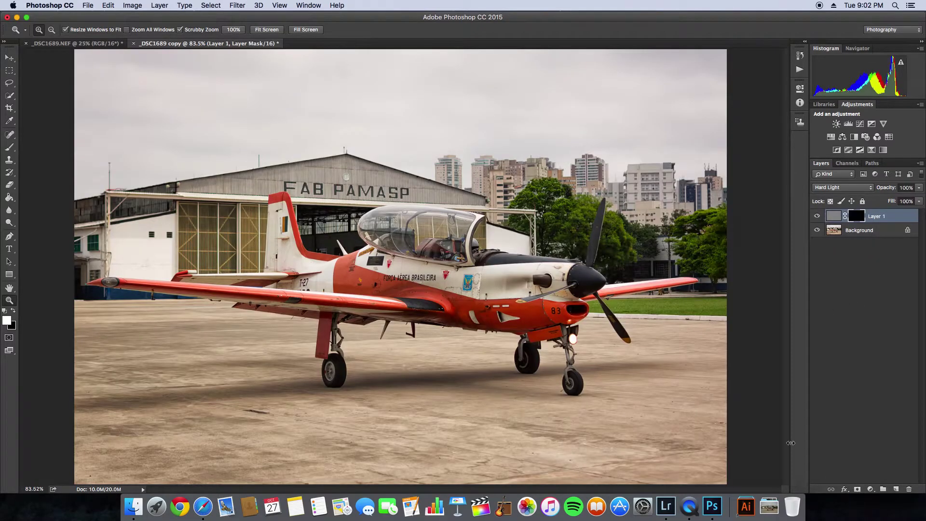
pyautogui.press('b')
pyautogui.moveTo(556, 290); pyautogui.dragTo(388, 268)
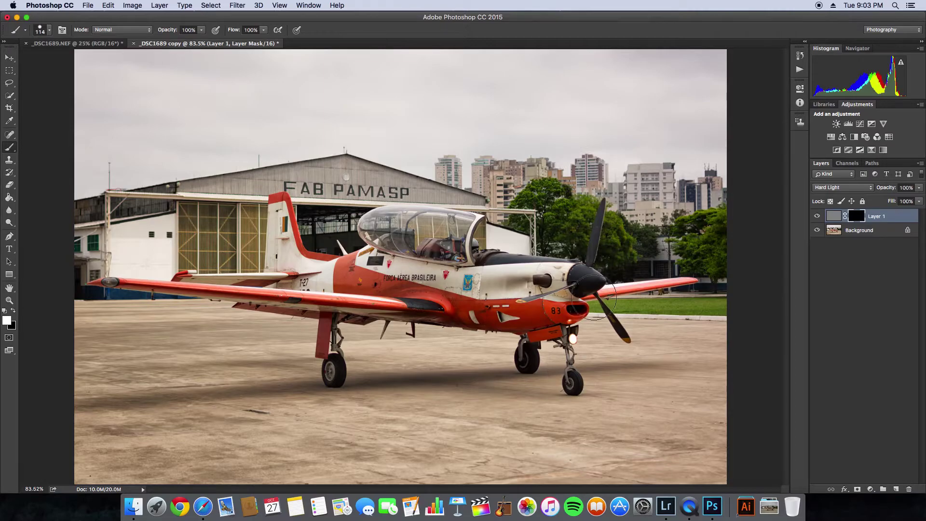
pyautogui.moveTo(200, 281); pyautogui.dragTo(536, 308)
pyautogui.click(159, 6)
pyautogui.click(174, 389)
# Step: At 100% zoom, duplicate the background, rerun High Pass, and set Soft Light blending
pyautogui.press('z')
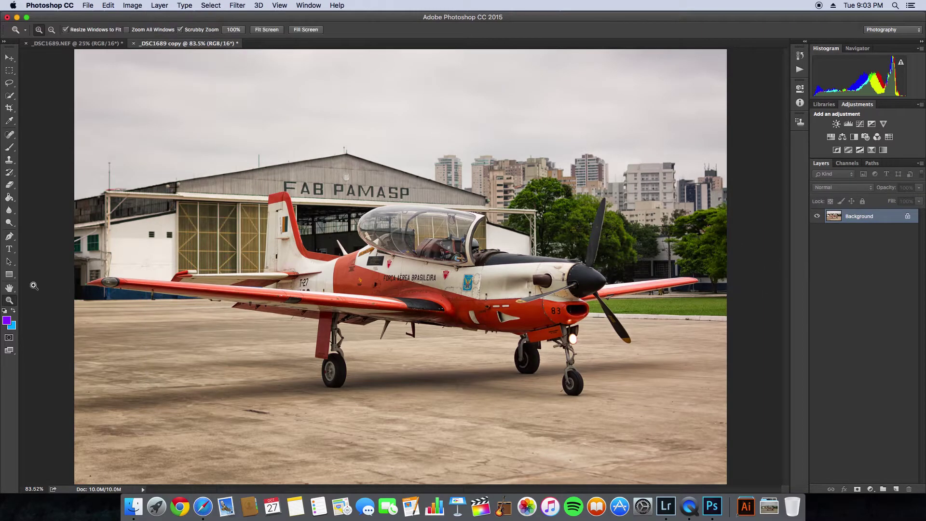
pyautogui.click(233, 29)
pyautogui.press('super+j')
pyautogui.click(237, 5)
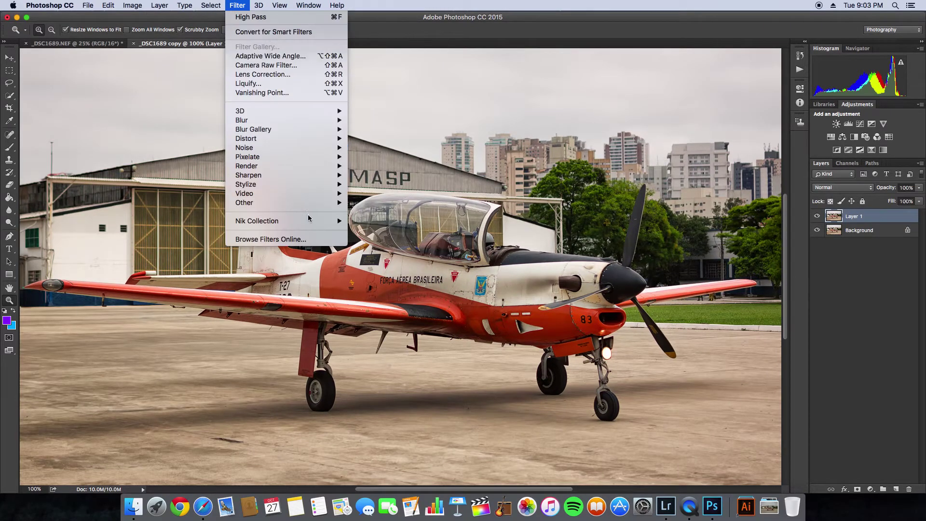
pyautogui.click(374, 210)
pyautogui.click(519, 175)
pyautogui.click(844, 187)
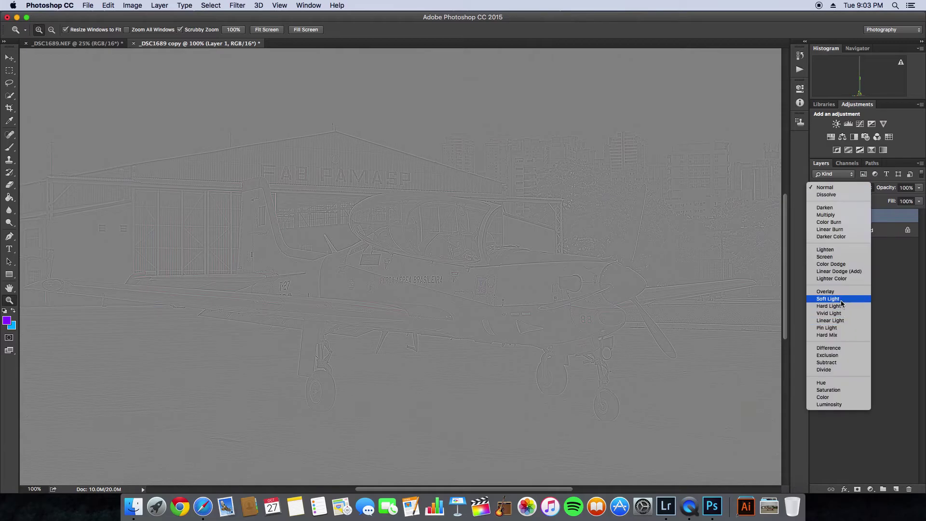
pyautogui.click(842, 299)
# Step: Mask the Soft Light sharpening, paint it onto the airplane, and flatten the image
pyautogui.press('super+/')
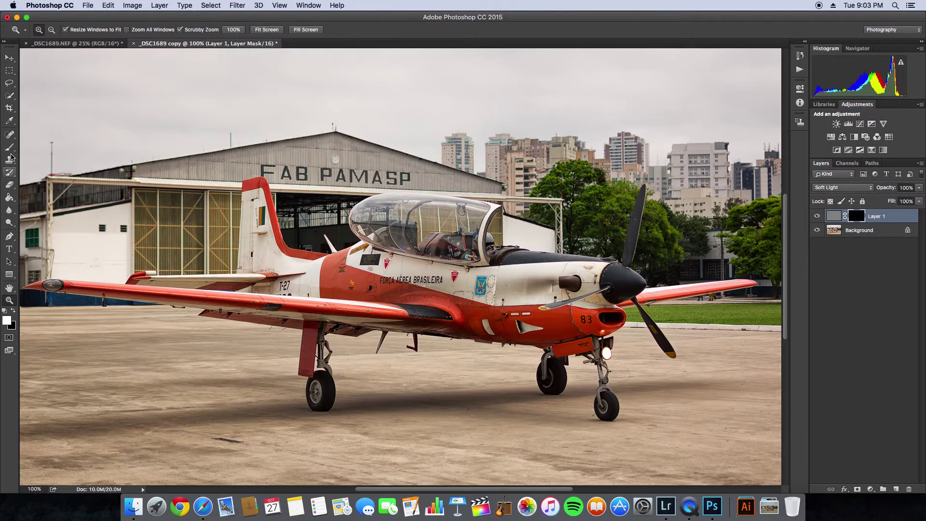
pyautogui.click(10, 148)
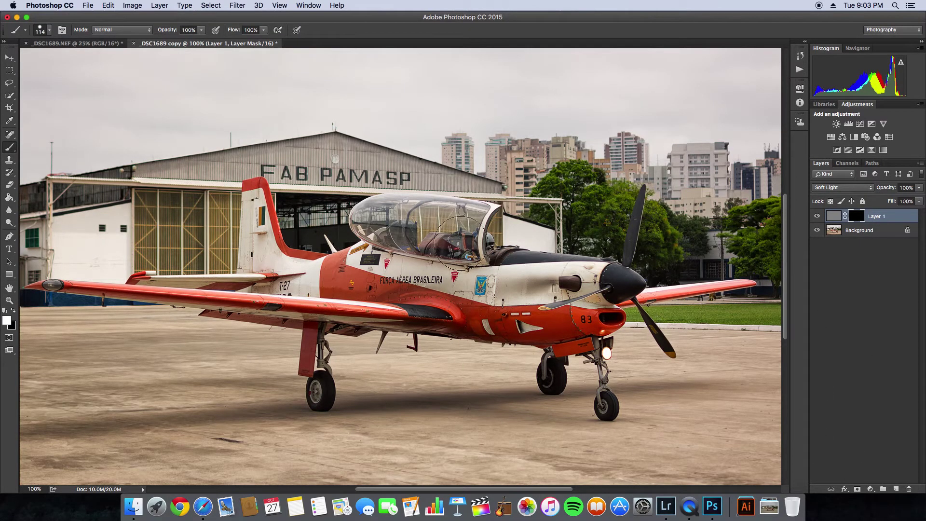
pyautogui.moveTo(537, 354); pyautogui.dragTo(569, 381)
pyautogui.hscroll(-3, 569, 381)
pyautogui.hscroll(5, 357, 276)
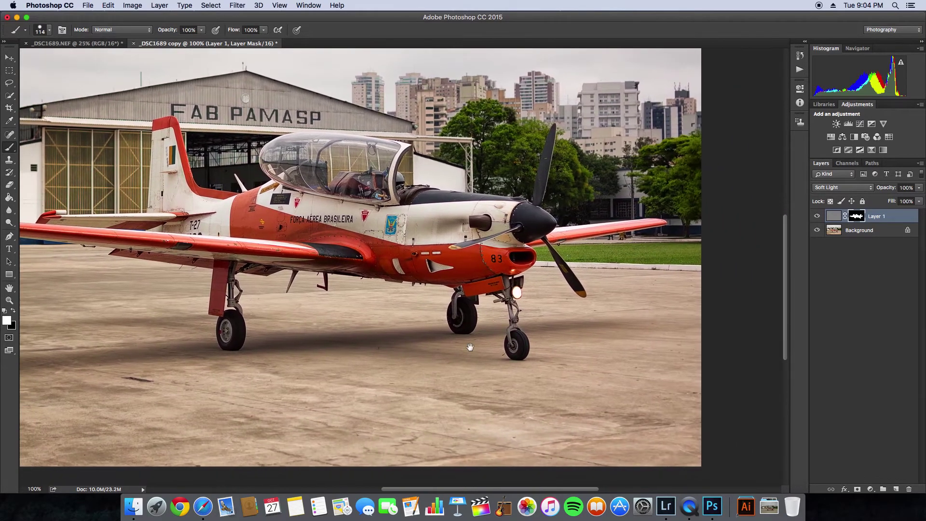
pyautogui.scroll(-2, 695, 338)
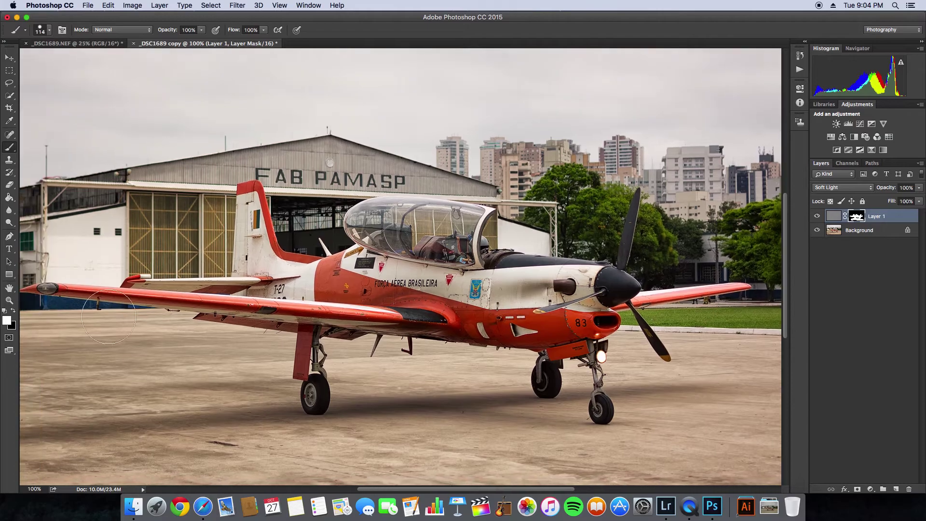
pyautogui.press('z')
pyautogui.click(159, 5)
pyautogui.click(174, 372)
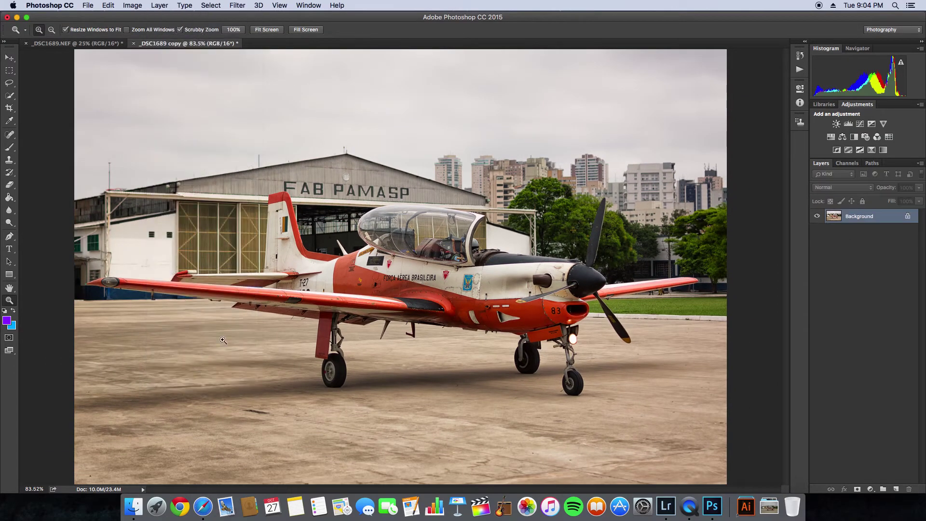
# Step: Save for Web as JPEG _DSC1689-copy.jpg to the Desktop
pyautogui.click(88, 6)
pyautogui.click(250, 178)
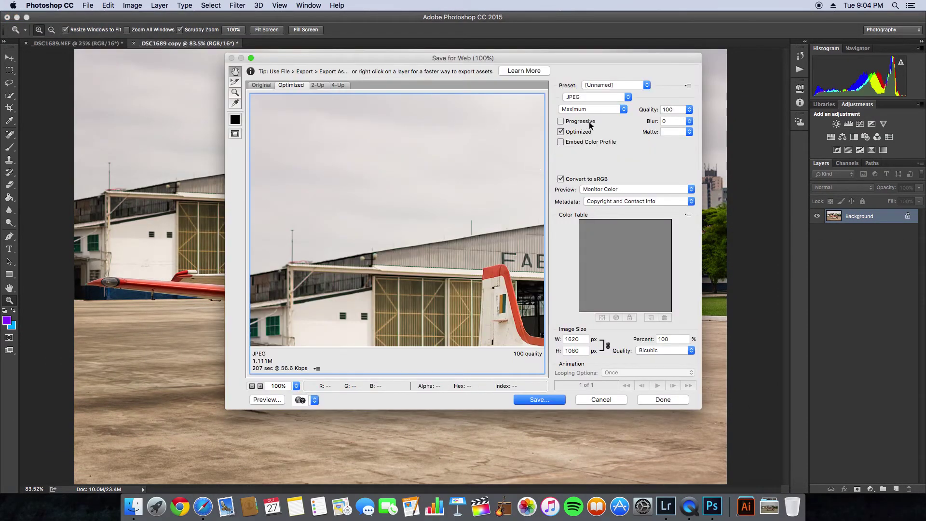
pyautogui.click(539, 400)
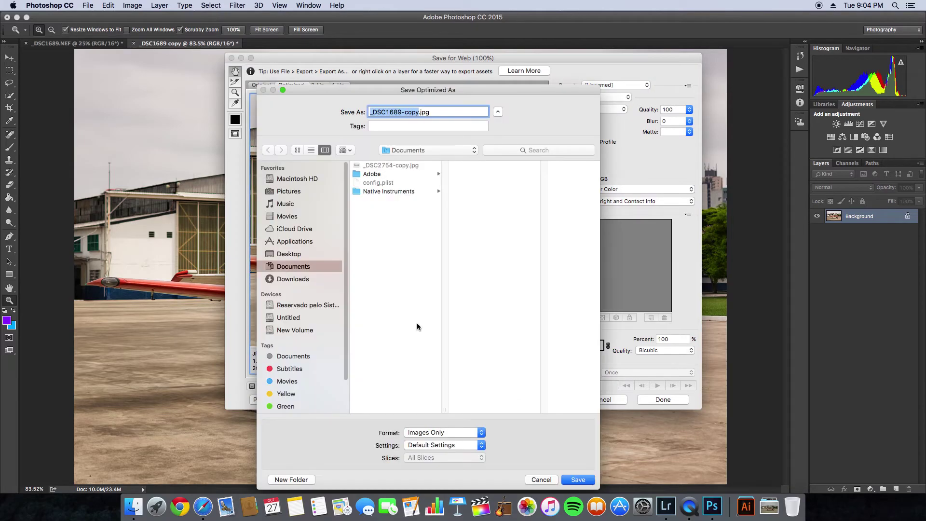
pyautogui.click(288, 254)
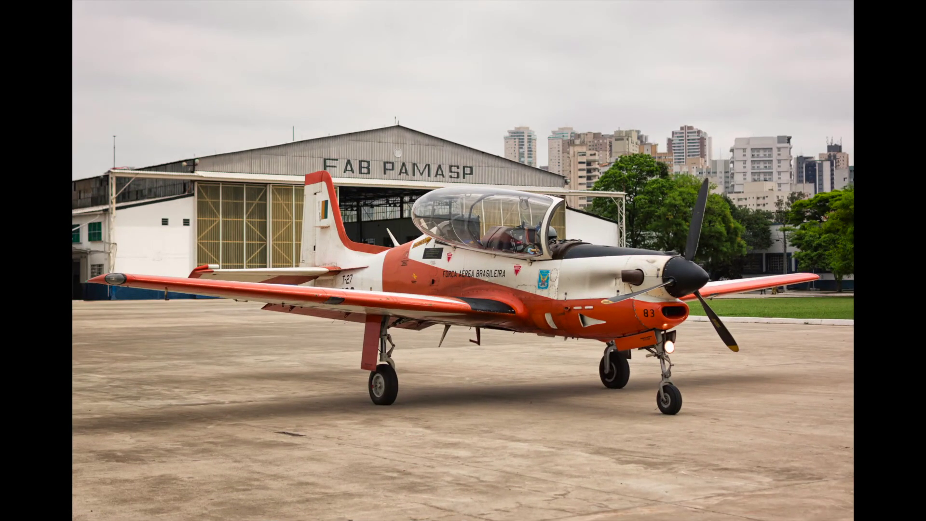